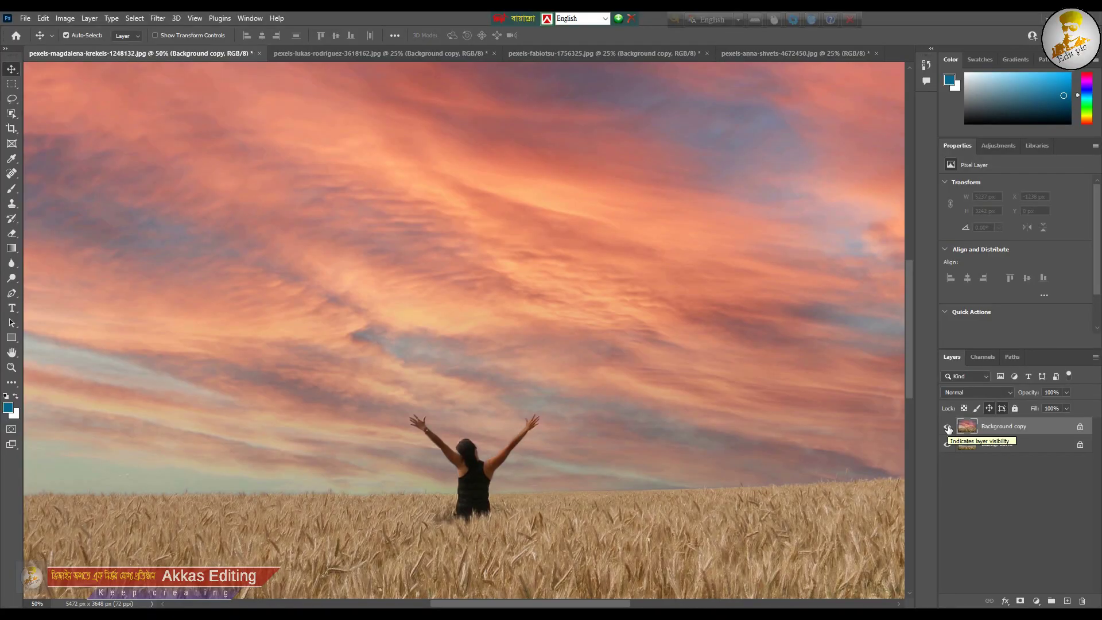
Step: Hide and delete the Background copy layer, leaving only the original wheat-field Background
left_click(948, 427)
left_click_drag(975, 430, 1082, 601)
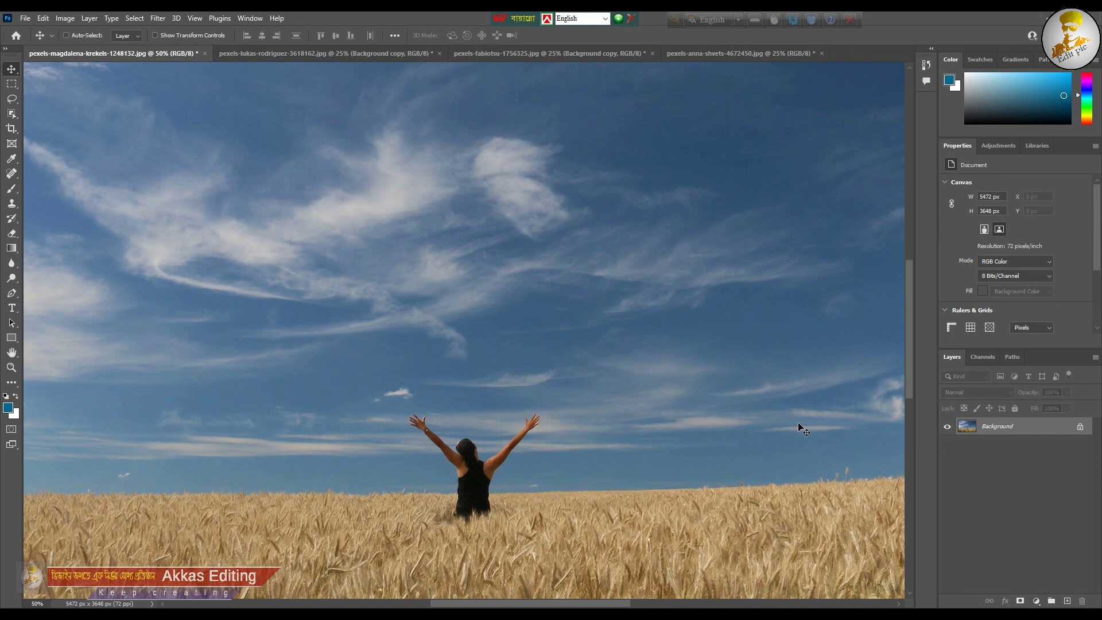
Step: Zoom out and back in to check the photo framing, then show the Edit menu
key("ctrl+minus")
key("ctrl+minus")
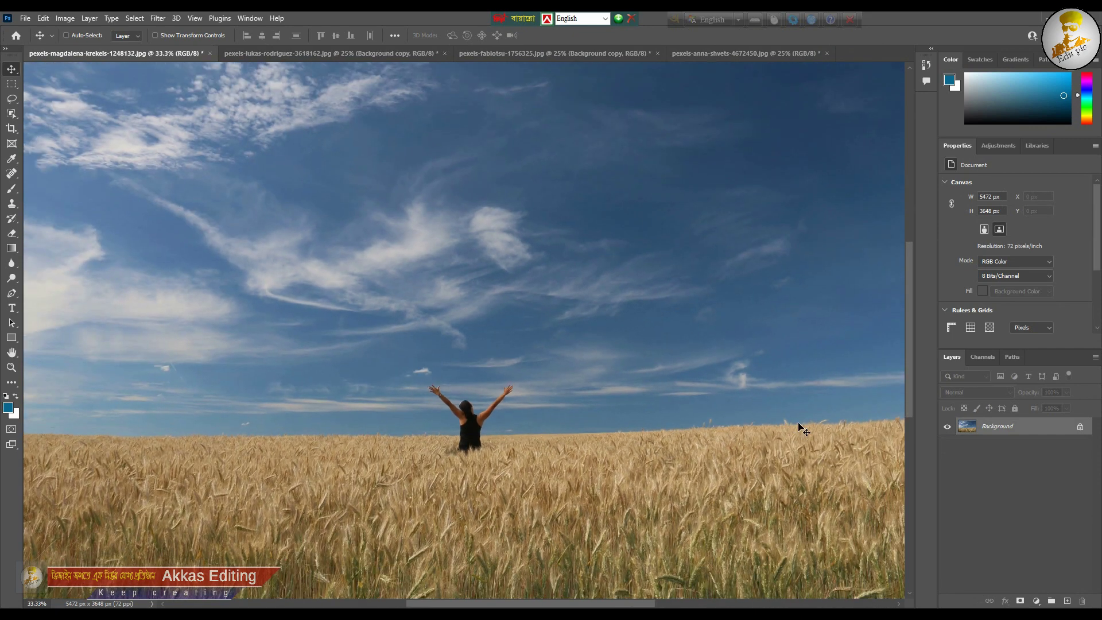
key("ctrl+minus")
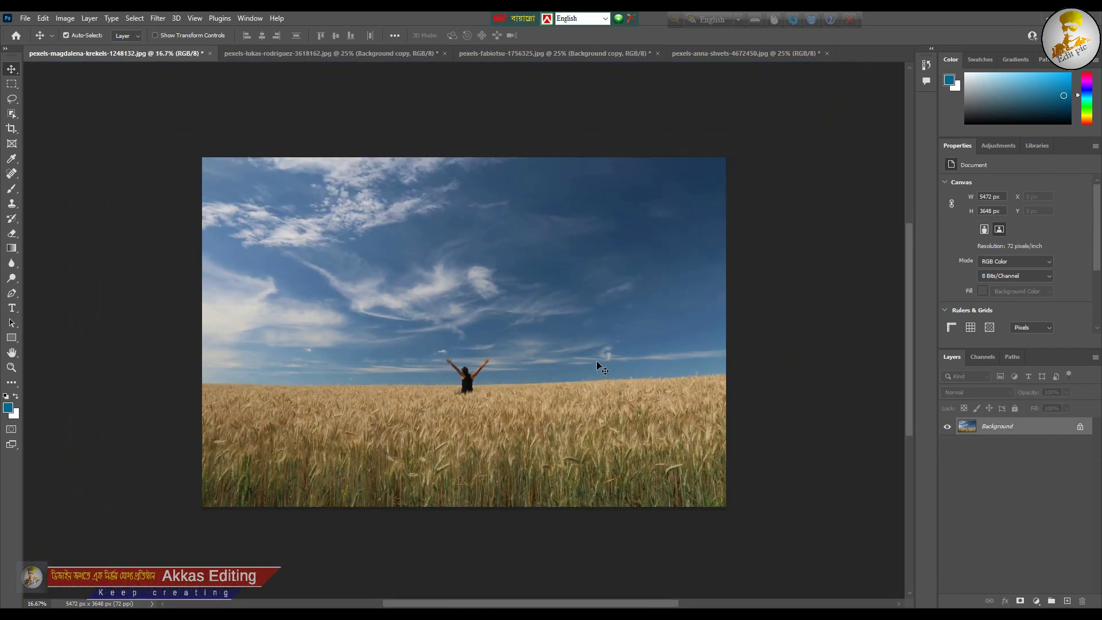
key("ctrl+plus")
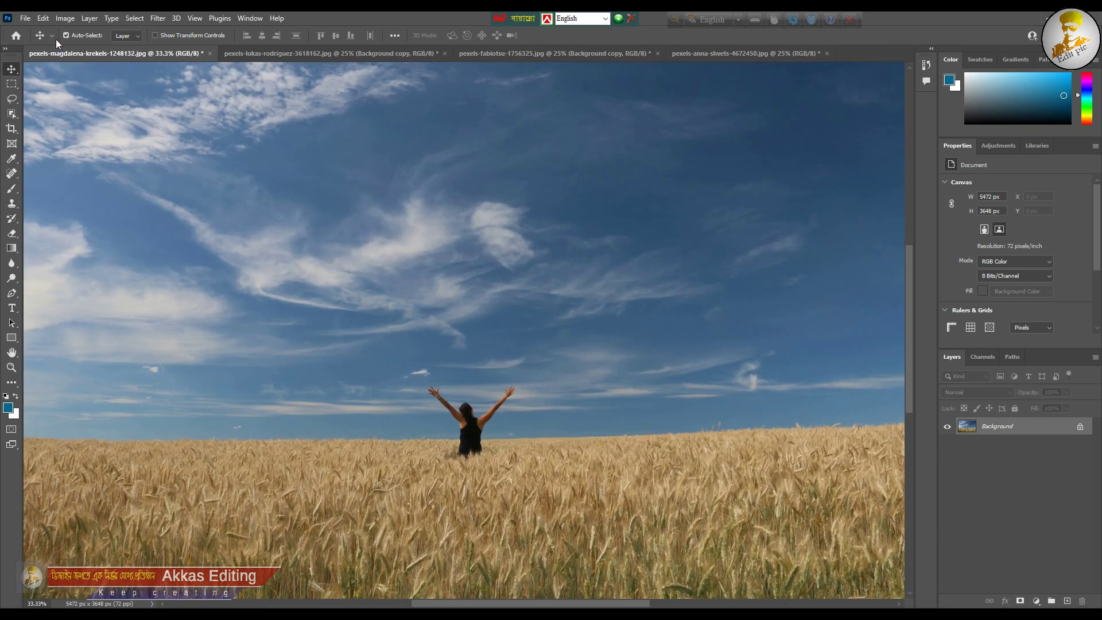
left_click(46, 19)
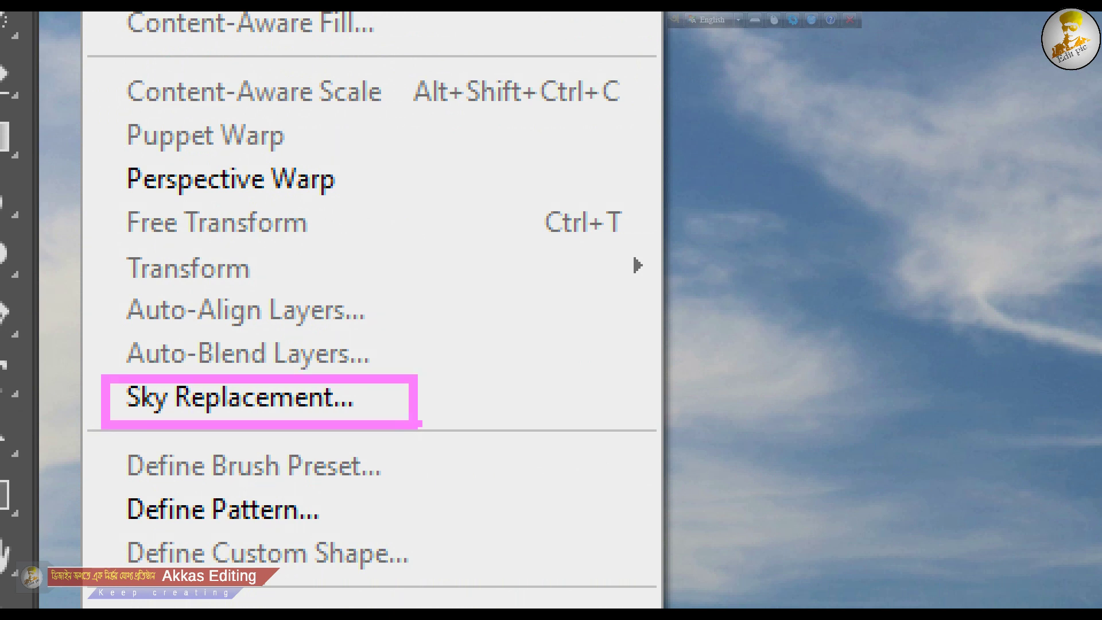
Step: Choose Edit > Sky Replacement to preview the default pink sunset over the wheat field
left_click(92, 313)
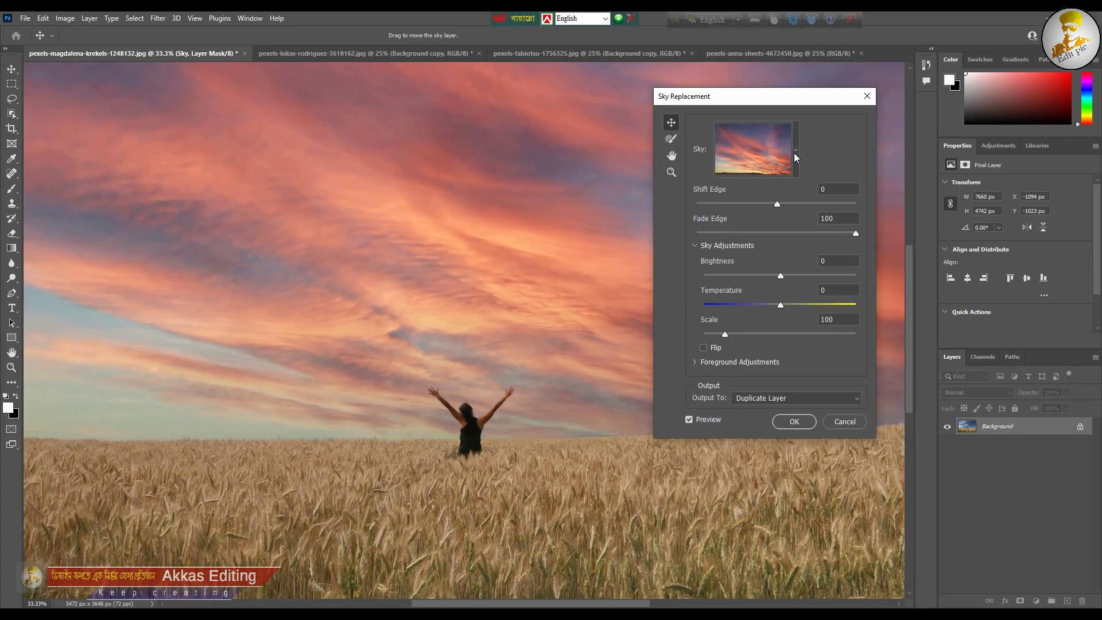
Step: Expand the Blue Skies presets and pick the last deep-blue sky with white clouds
left_click(796, 151)
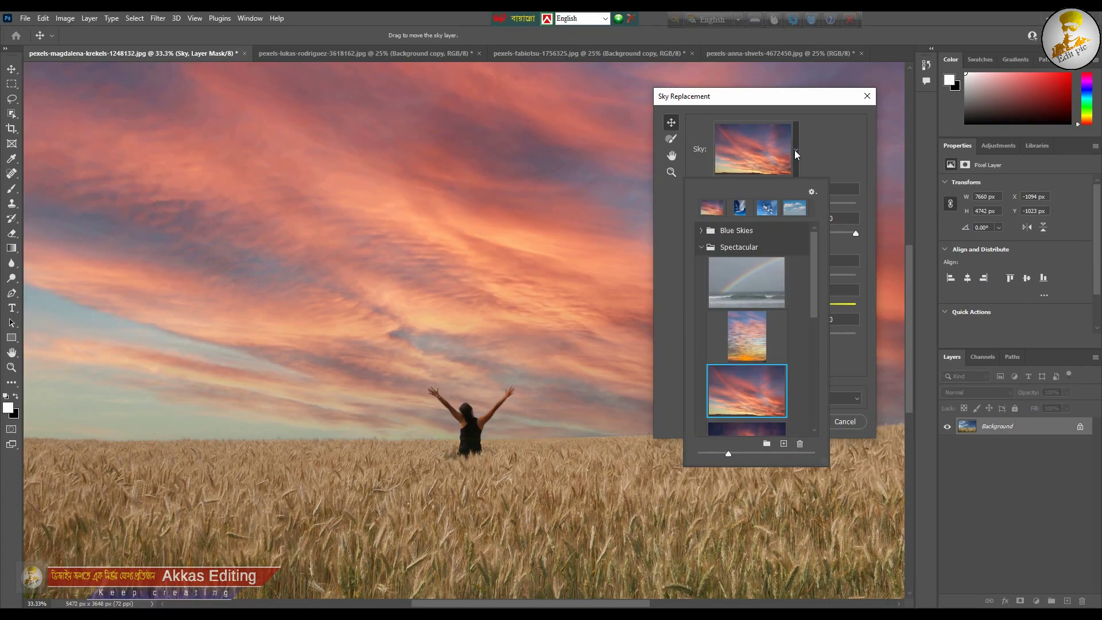
left_click(701, 249)
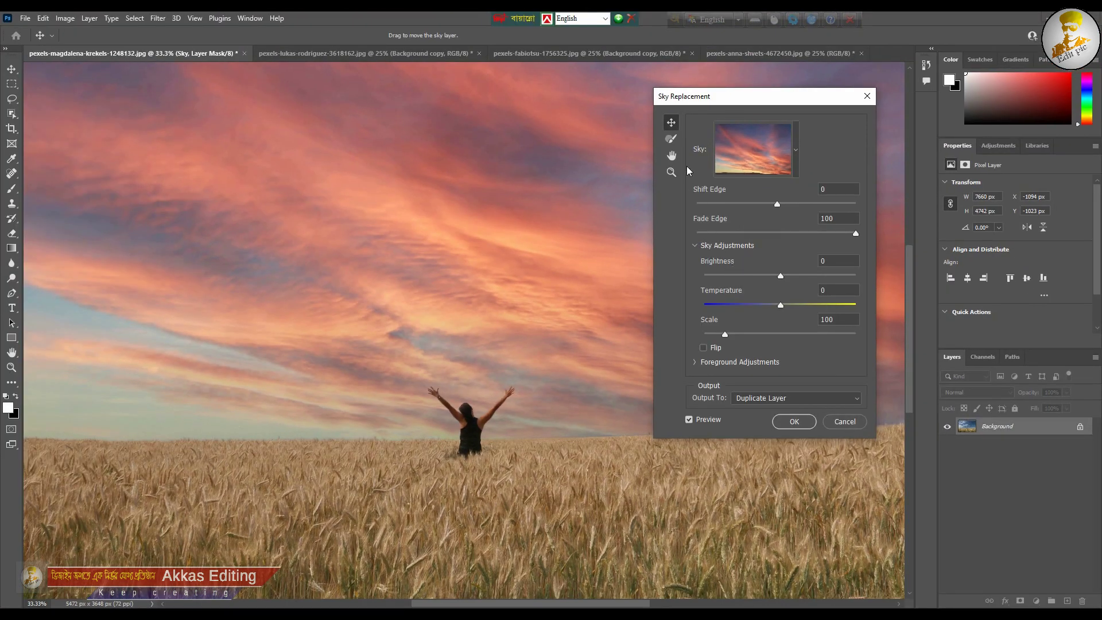
left_click(796, 149)
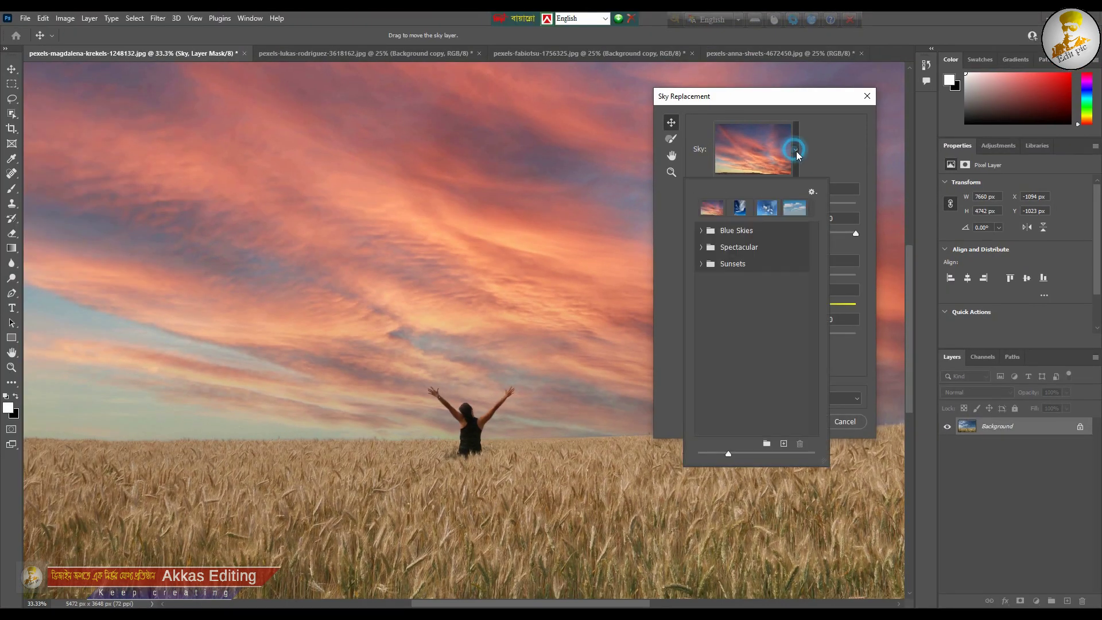
left_click(701, 231)
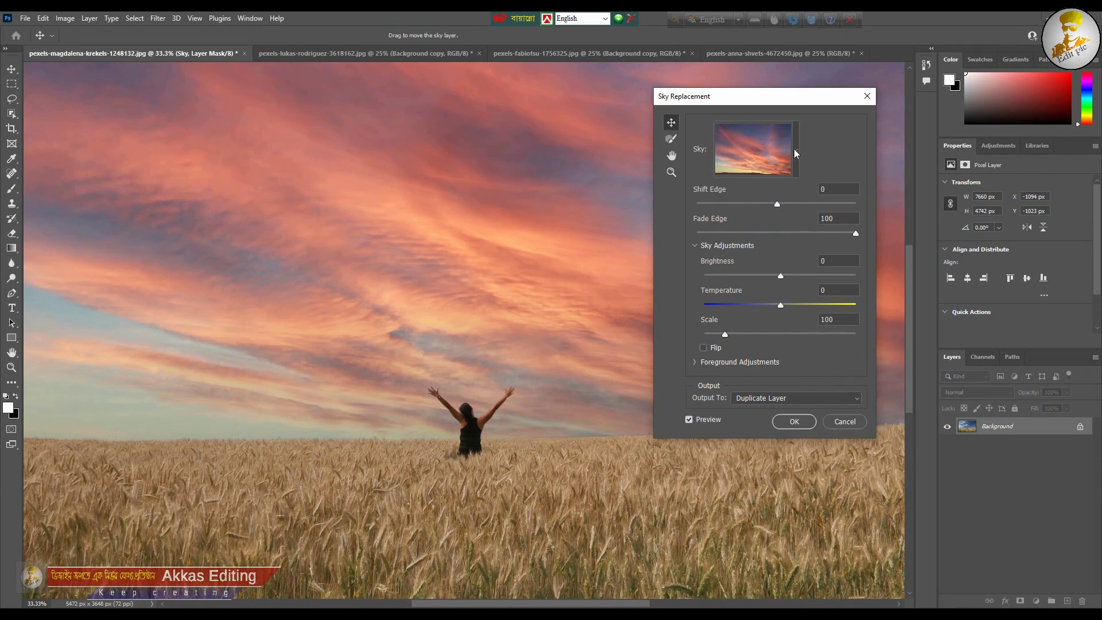
left_click(796, 150)
left_click_drag(812, 246, 810, 368)
left_click(740, 383)
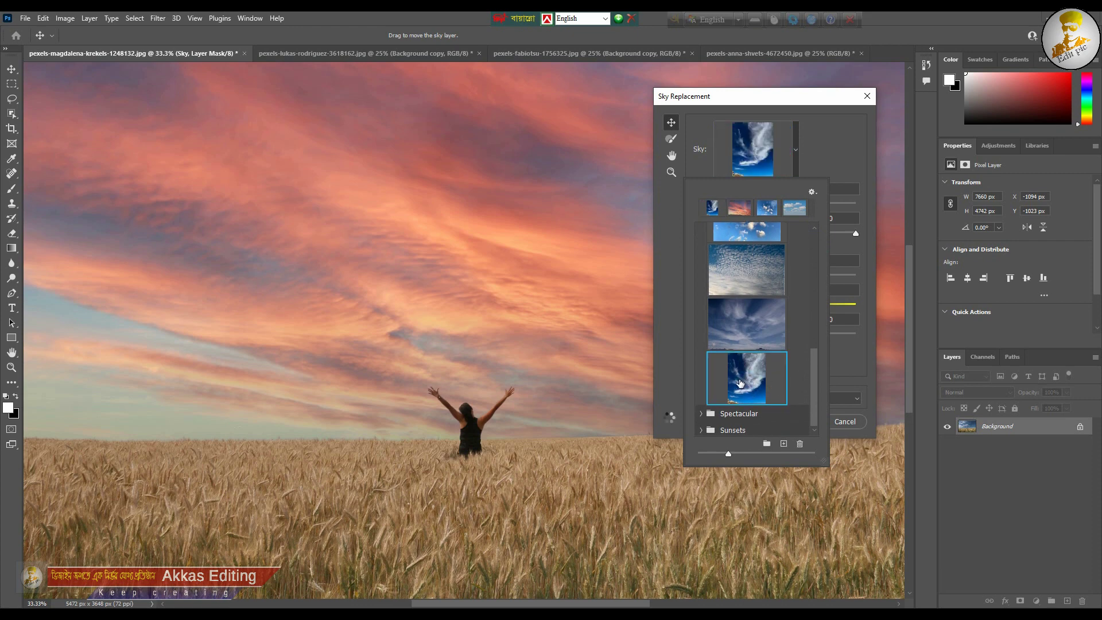
Step: Switch the sky back to the recently used sunset preset
left_click(458, 306)
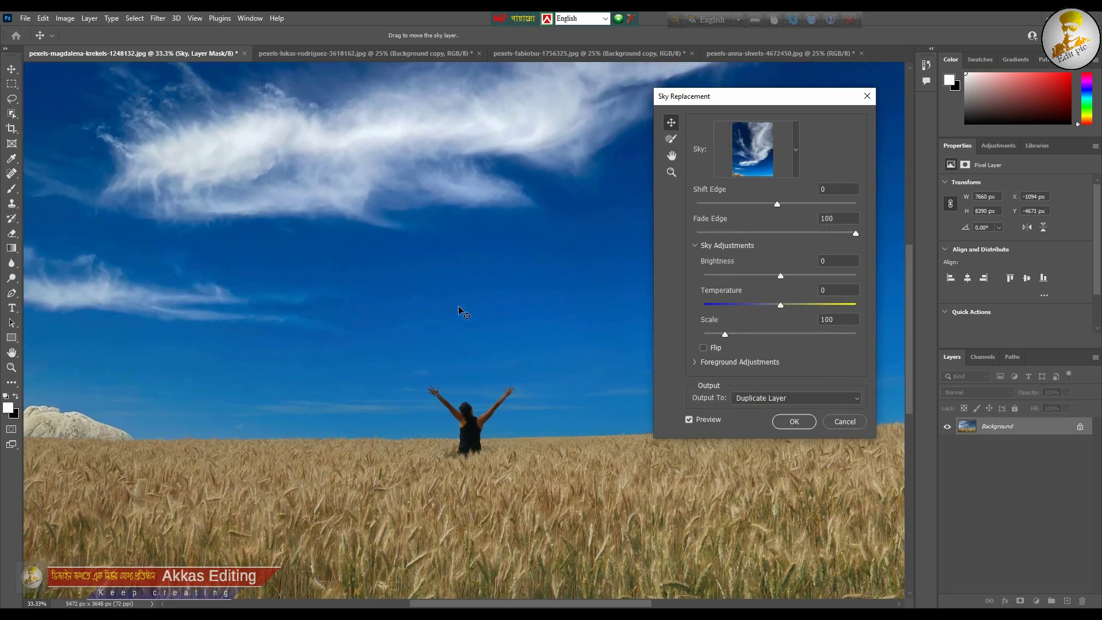
scroll(459, 306, "down", 3)
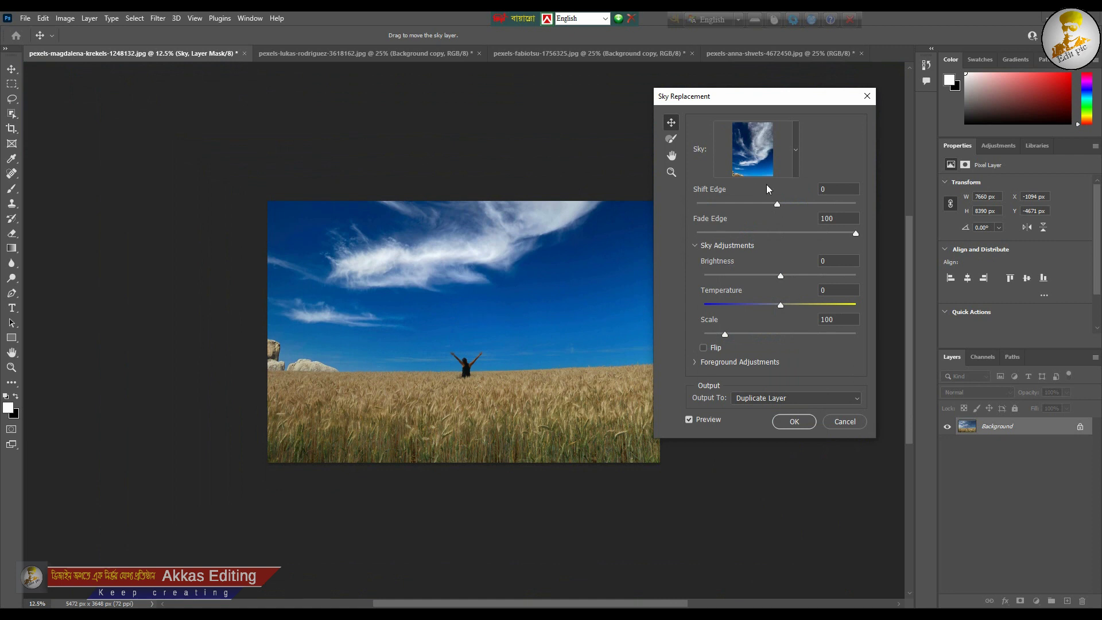
left_click(796, 150)
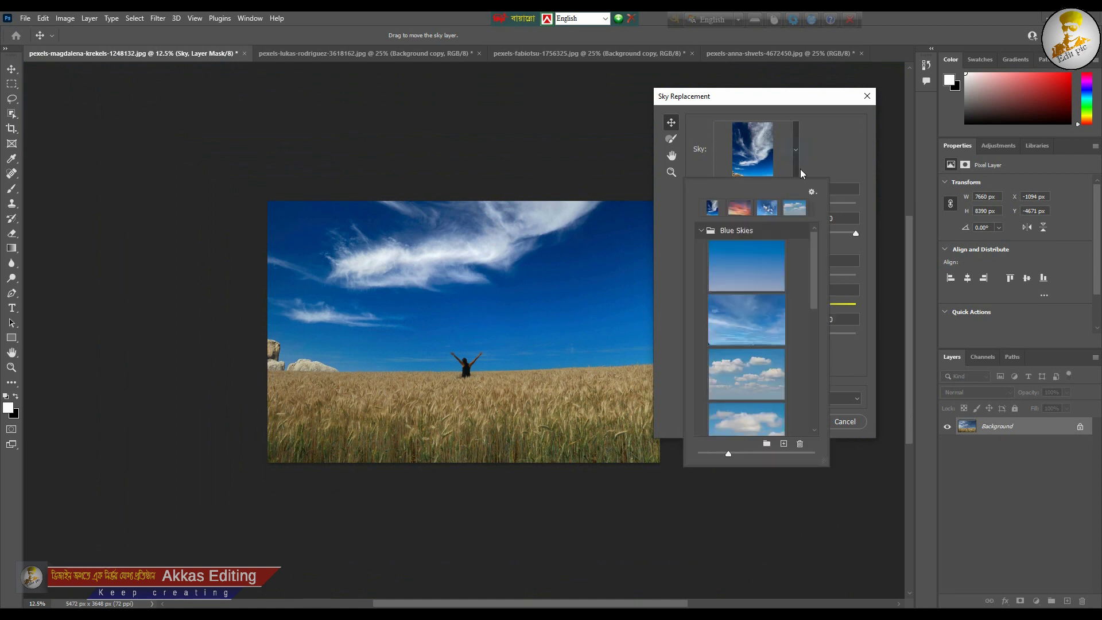
left_click(738, 207)
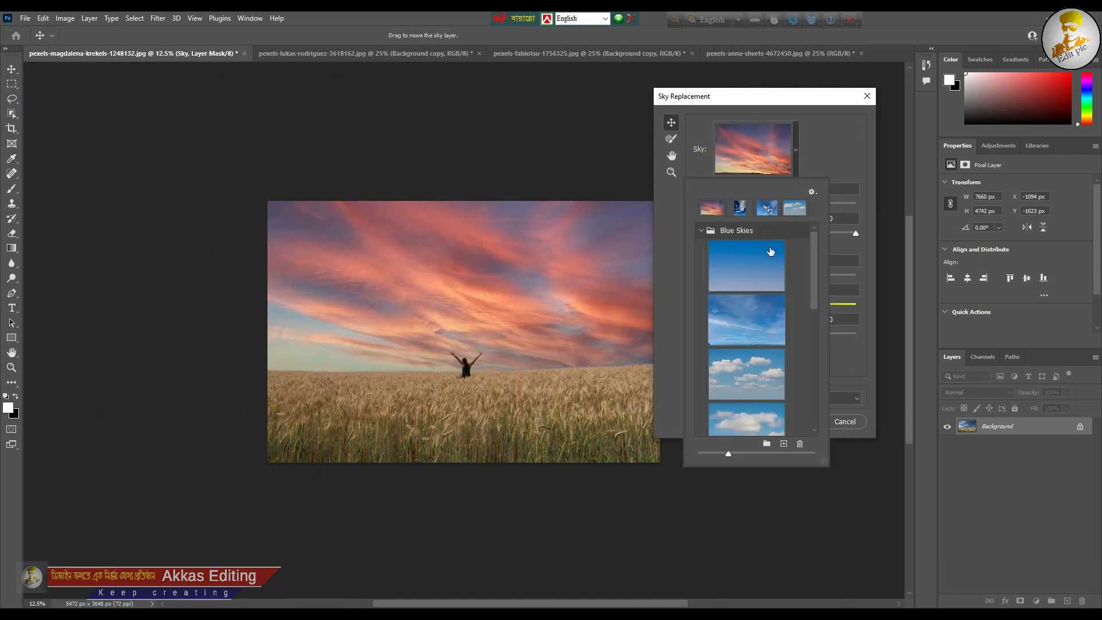
Step: Browse the Spectacular sky presets, then bring up the file browser to import a custom sky
left_click(701, 231)
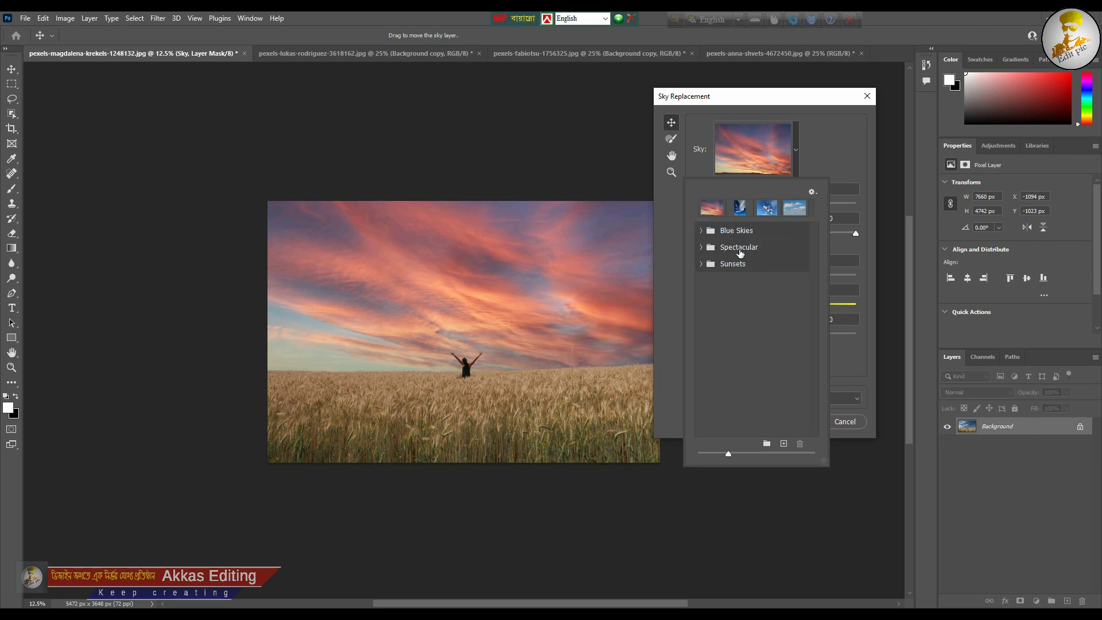
left_click(701, 248)
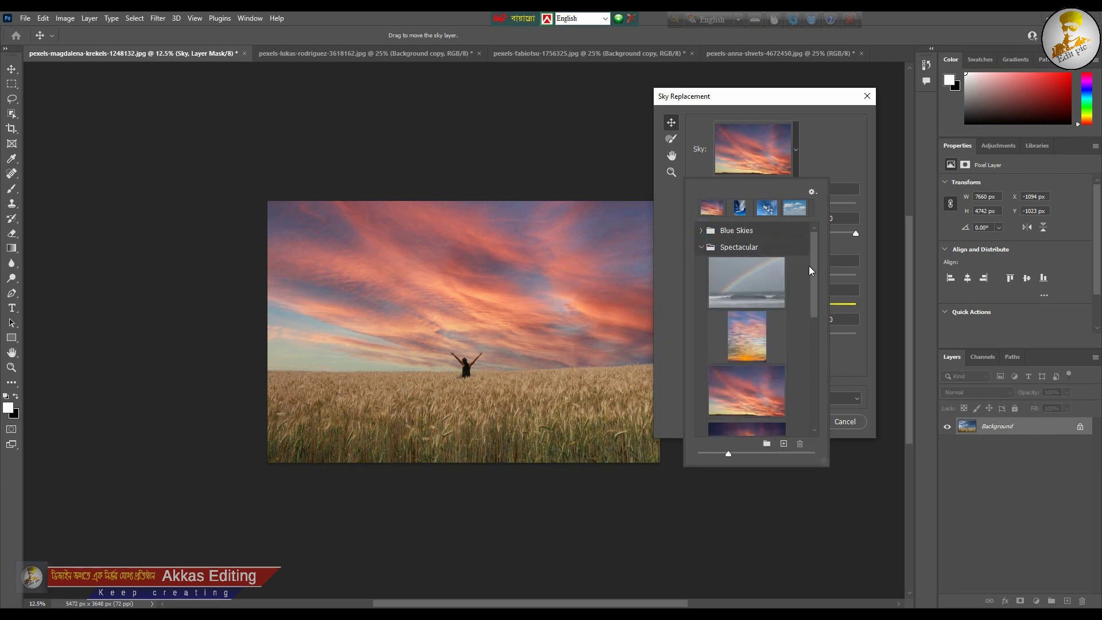
mouse_move(815, 267)
left_mouse_down()
mouse_move(811, 374)
mouse_move(812, 267)
mouse_move(818, 333)
left_mouse_up()
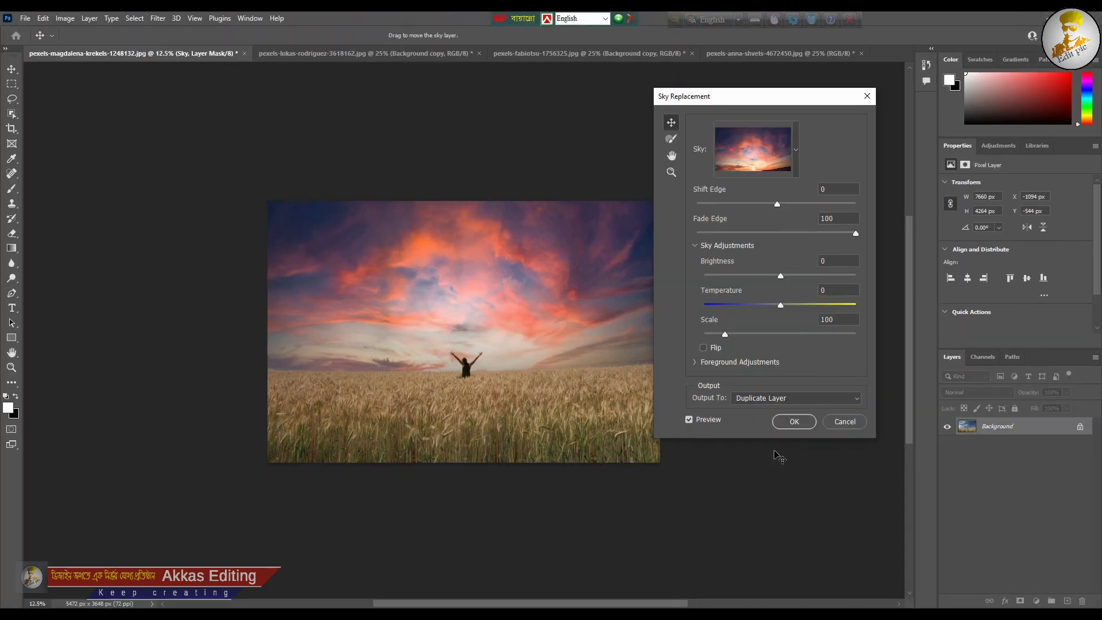
left_click(796, 151)
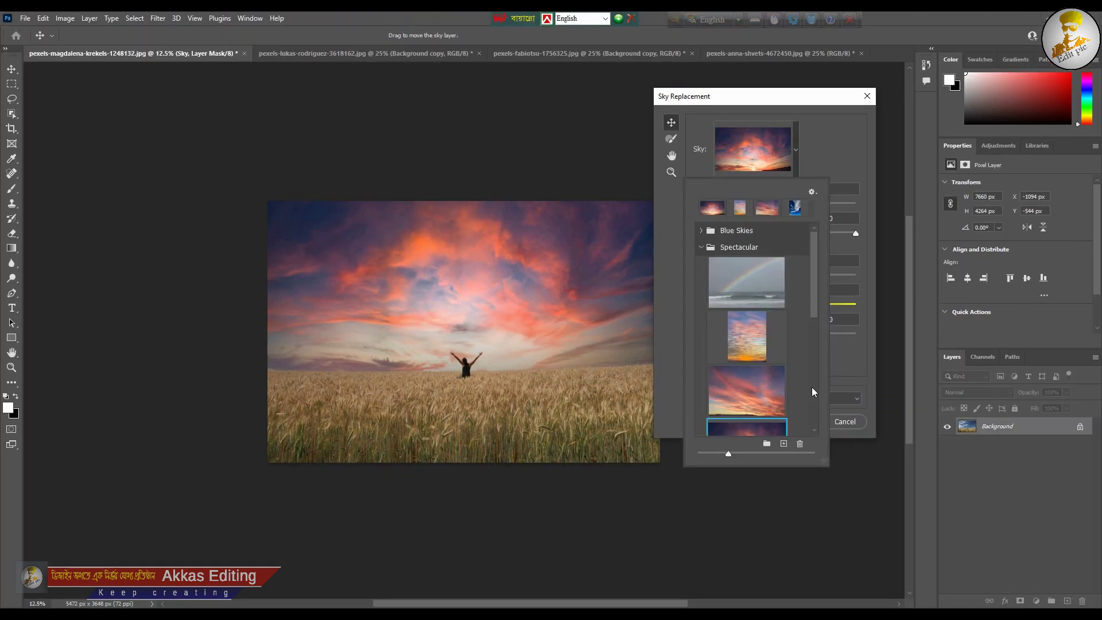
left_click(785, 445)
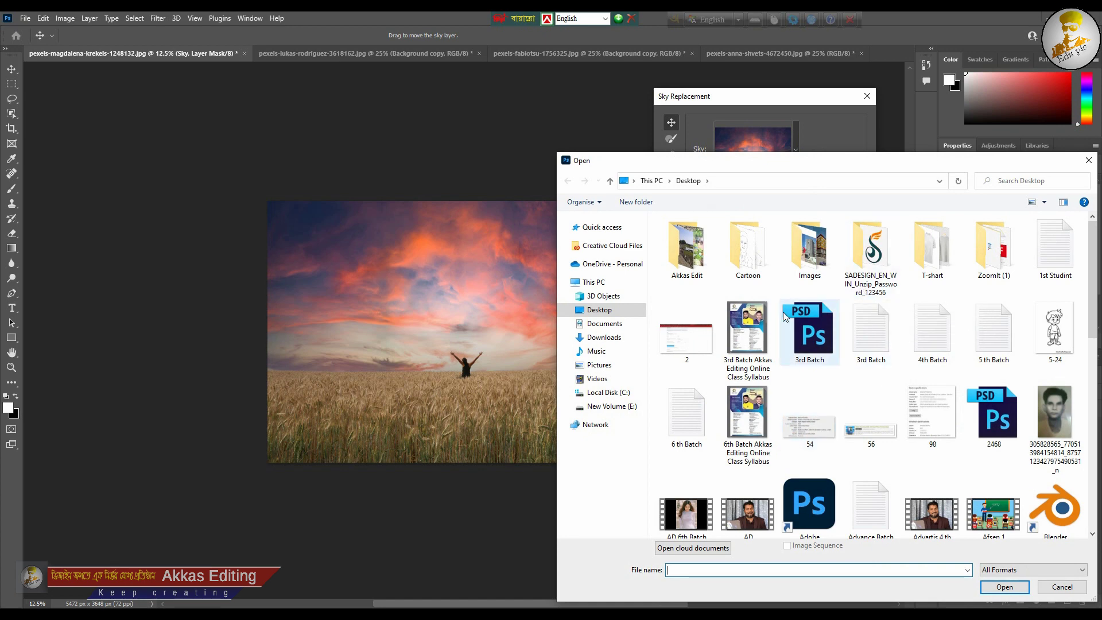
Step: Import pexels-quang-nguyen-vinh-2131801 from the Downloads folder as a custom sky
left_click(612, 339)
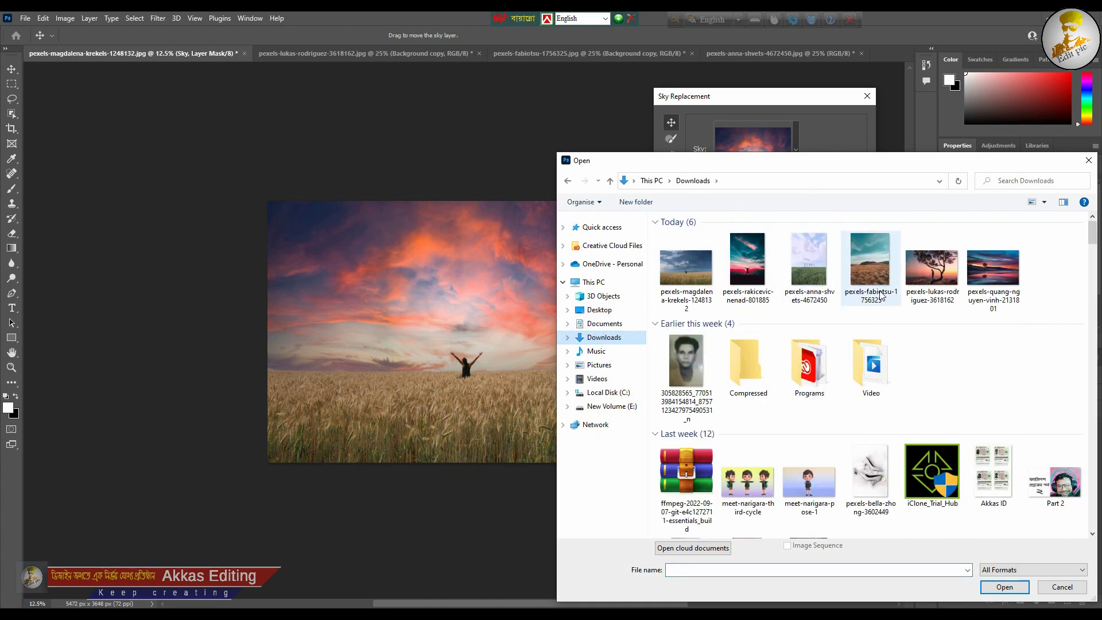
left_click(1003, 271)
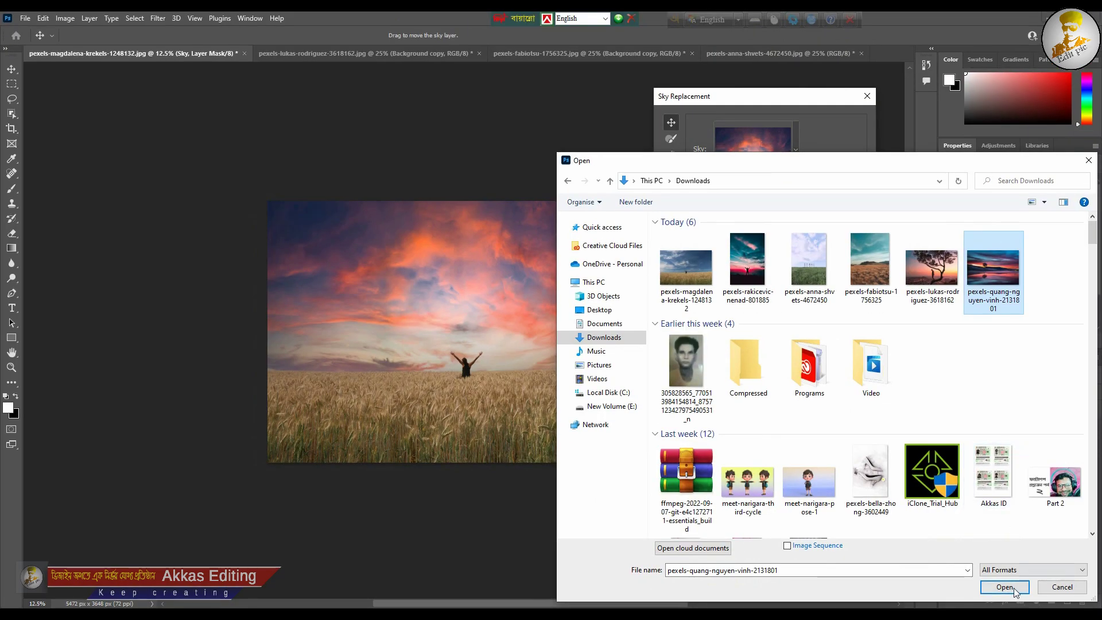
left_click(1004, 587)
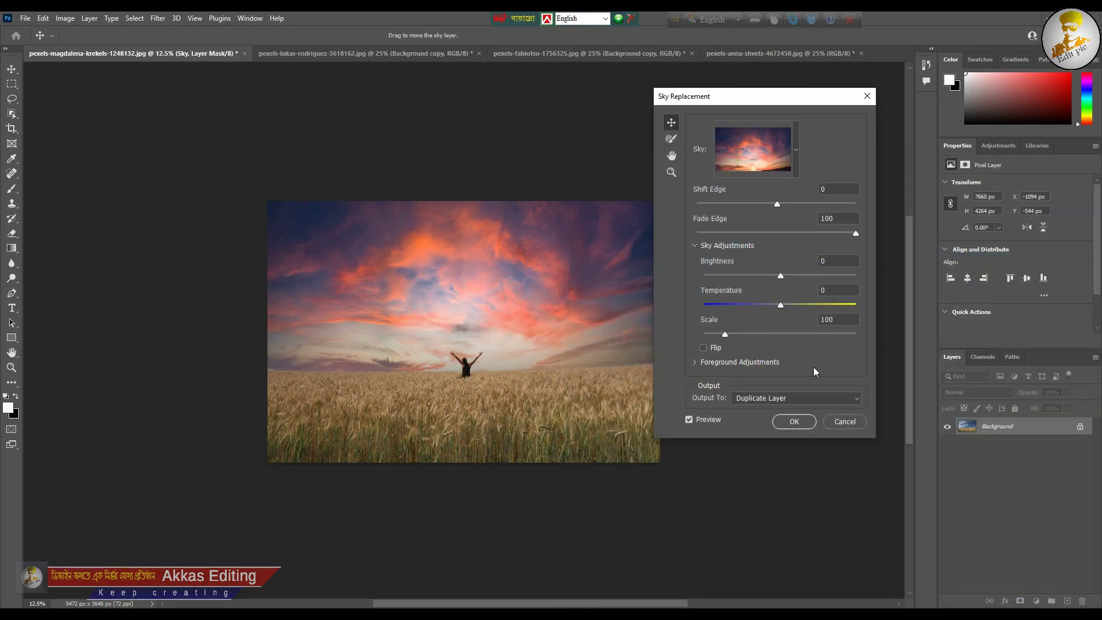
Step: Select the imported lake-sunset sky with the lone tree from the sky presets
left_click(797, 159)
left_click_drag(818, 259, 815, 341)
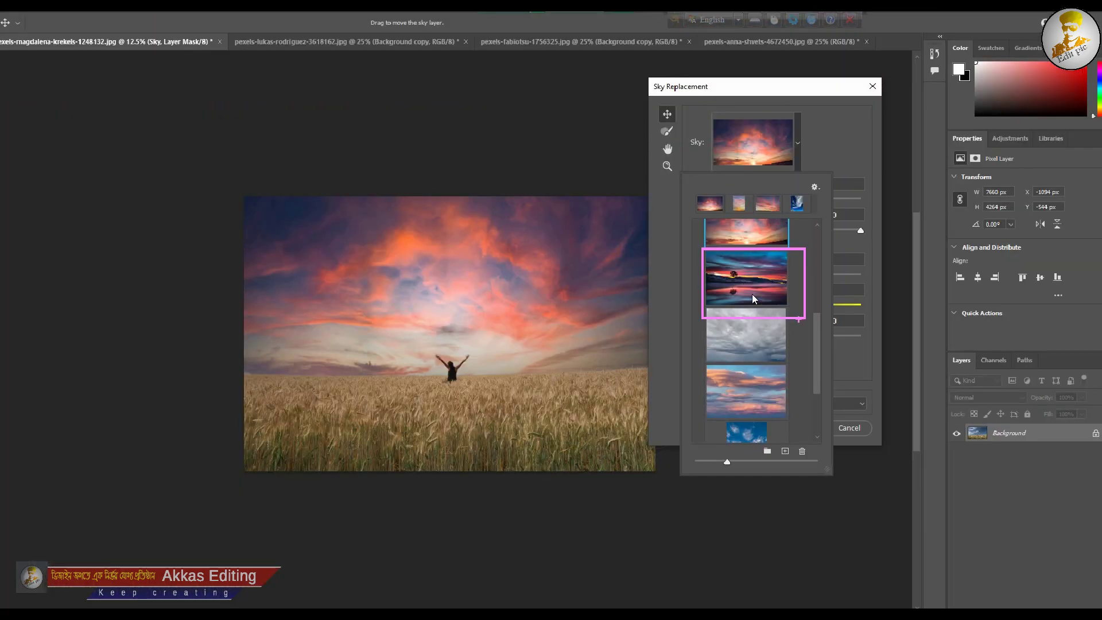
left_click(752, 294)
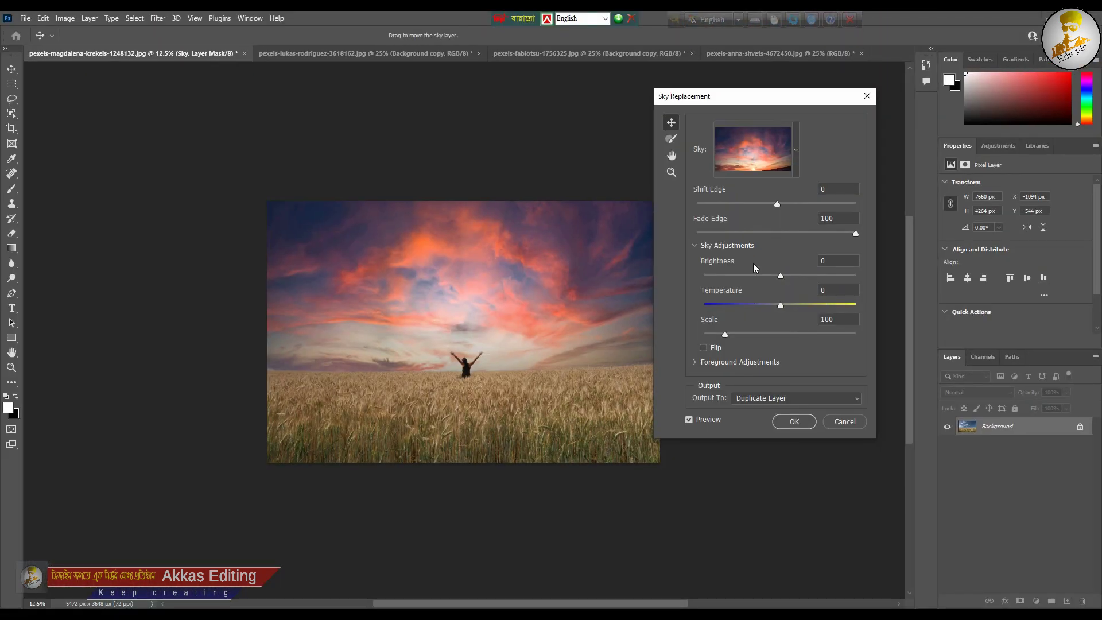
left_click(795, 156)
left_click_drag(814, 288, 812, 323)
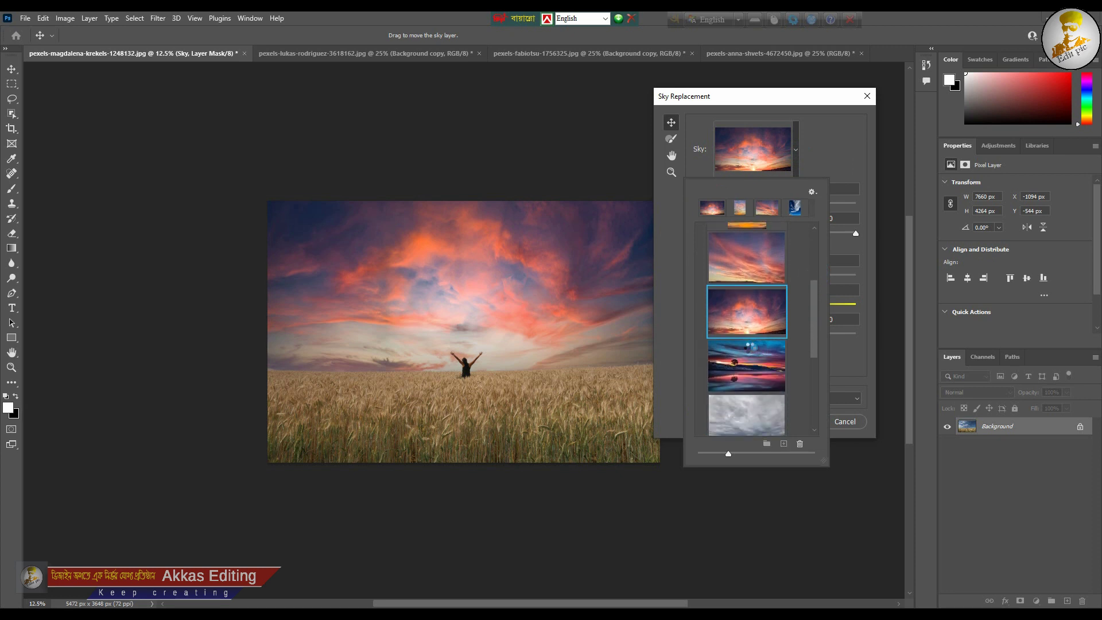
left_click(748, 351)
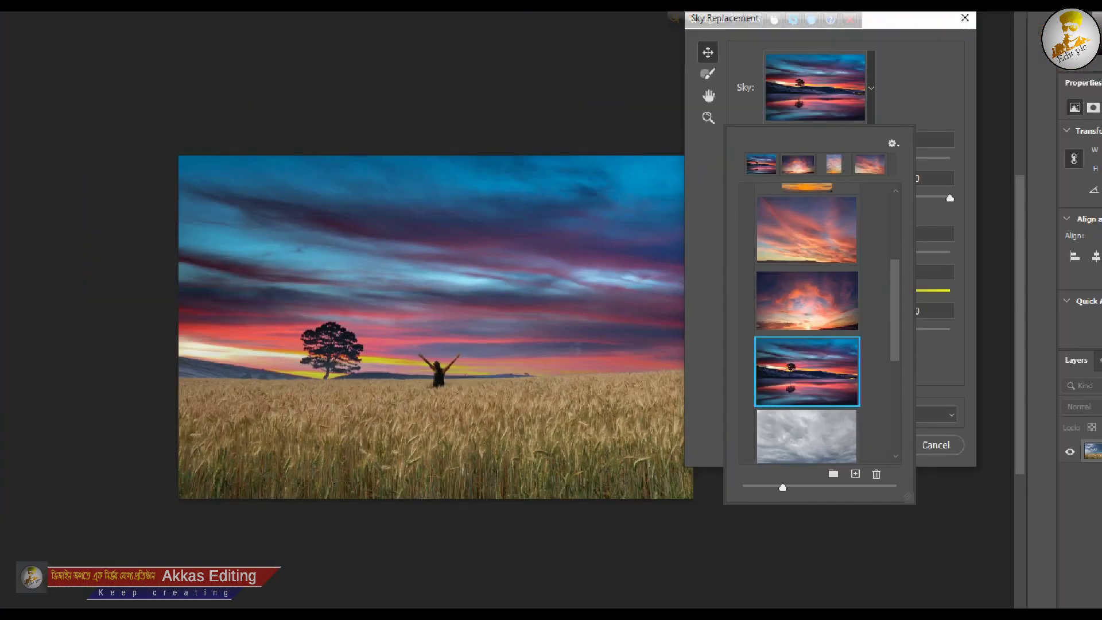
left_click(589, 351)
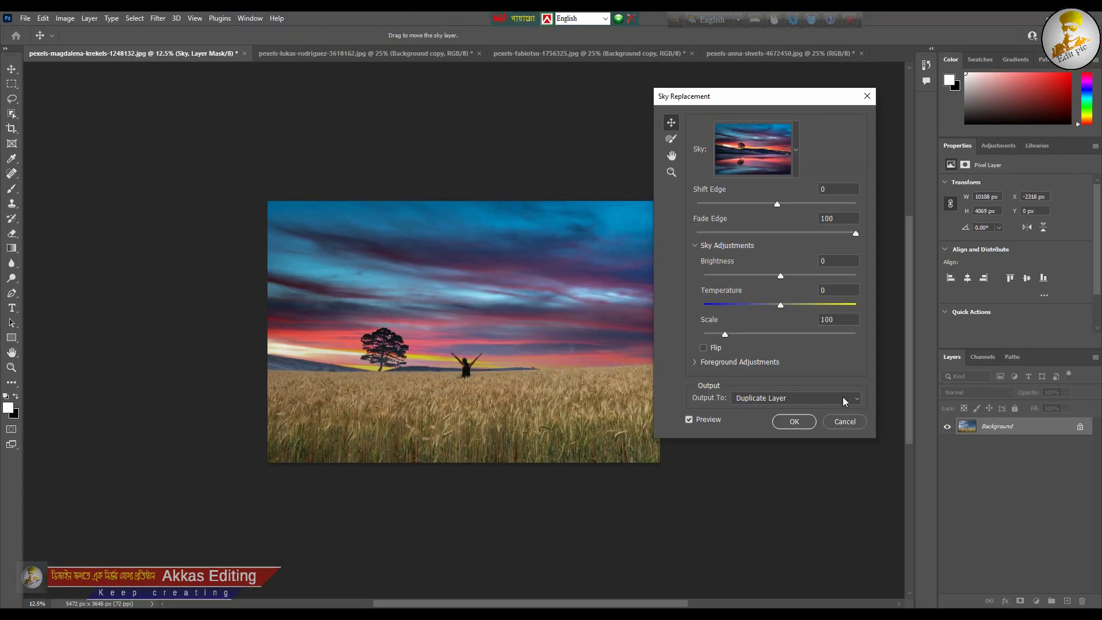
Step: Keep Output To as Duplicate Layer and apply the sky replacement
left_click(844, 400)
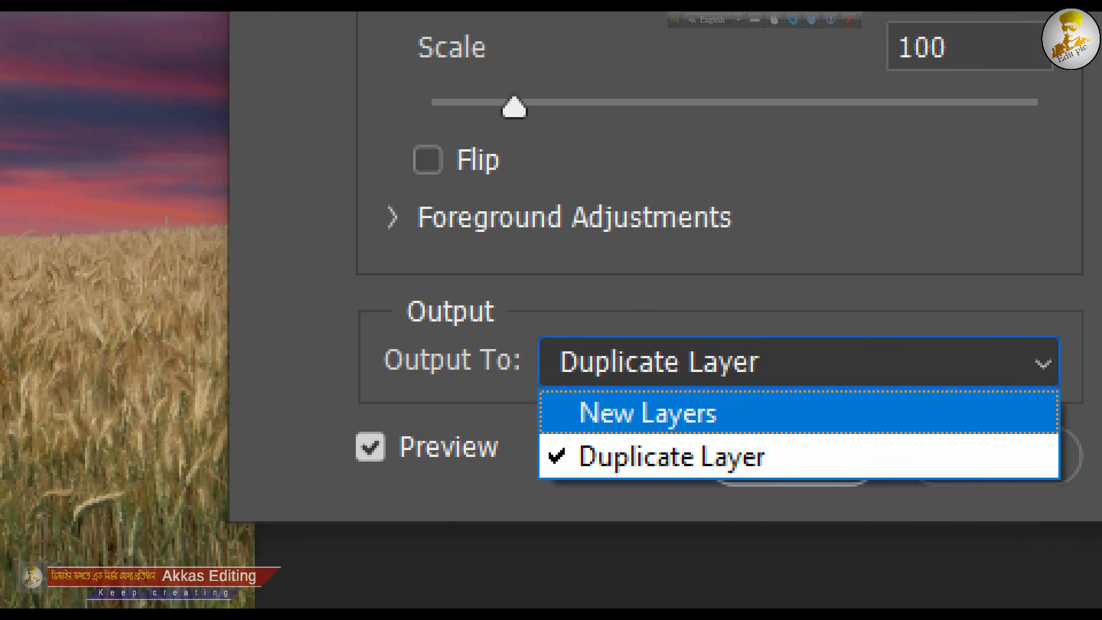
left_click(797, 422)
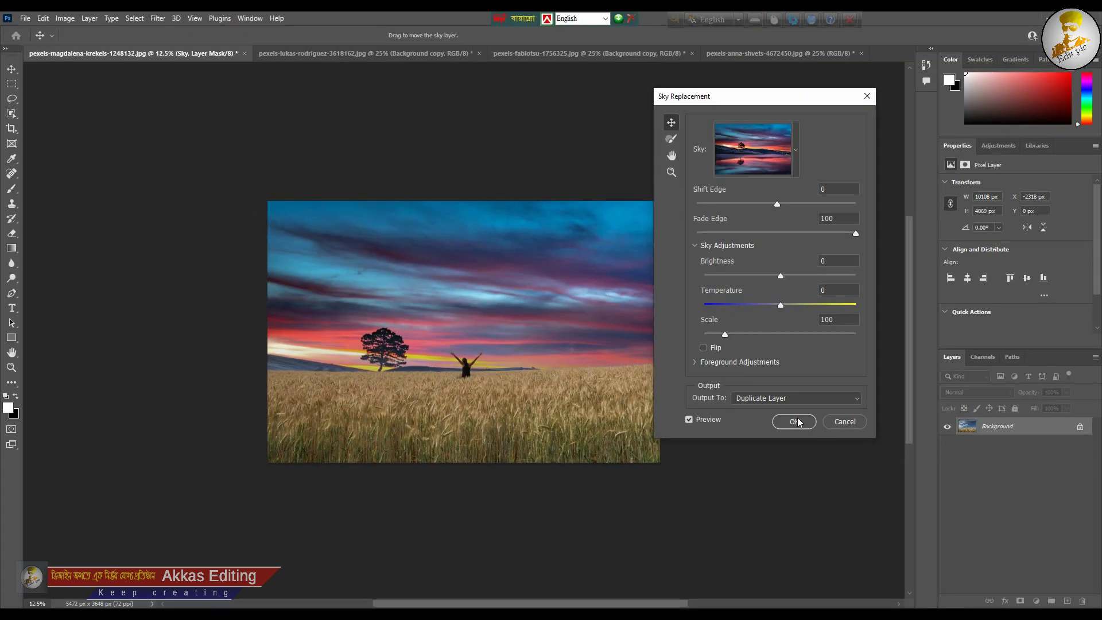
left_click(796, 422)
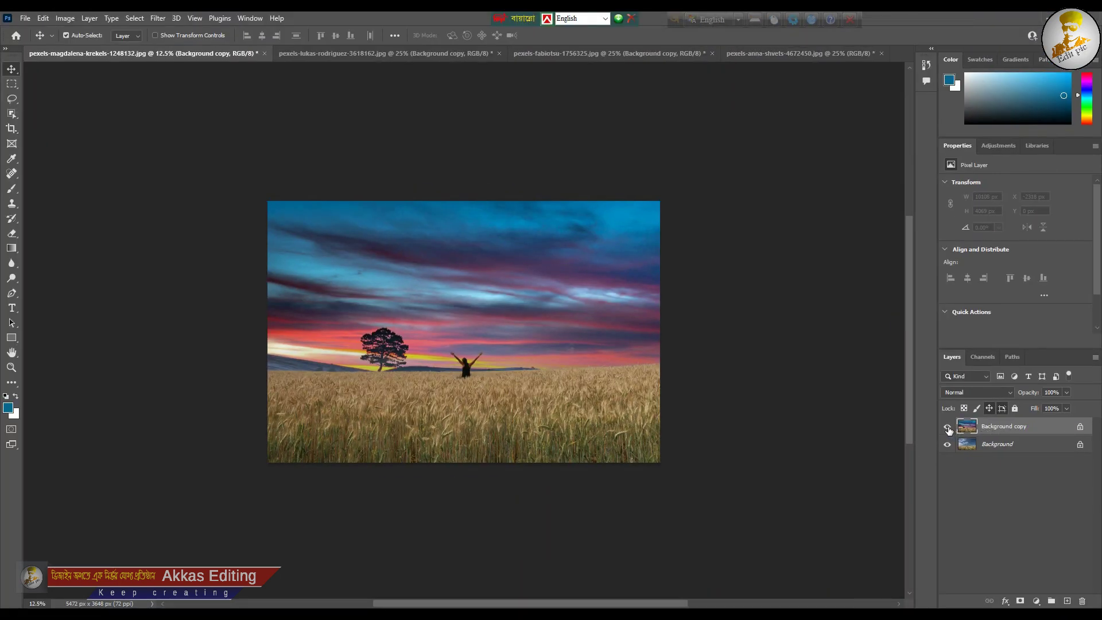
left_click(948, 427)
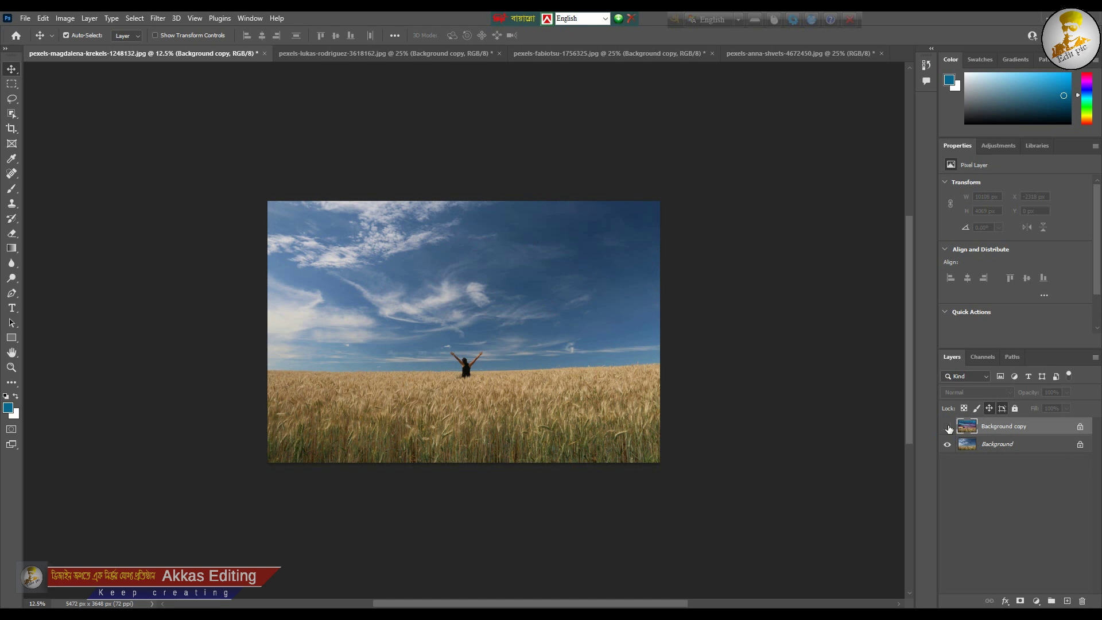
left_click(948, 428)
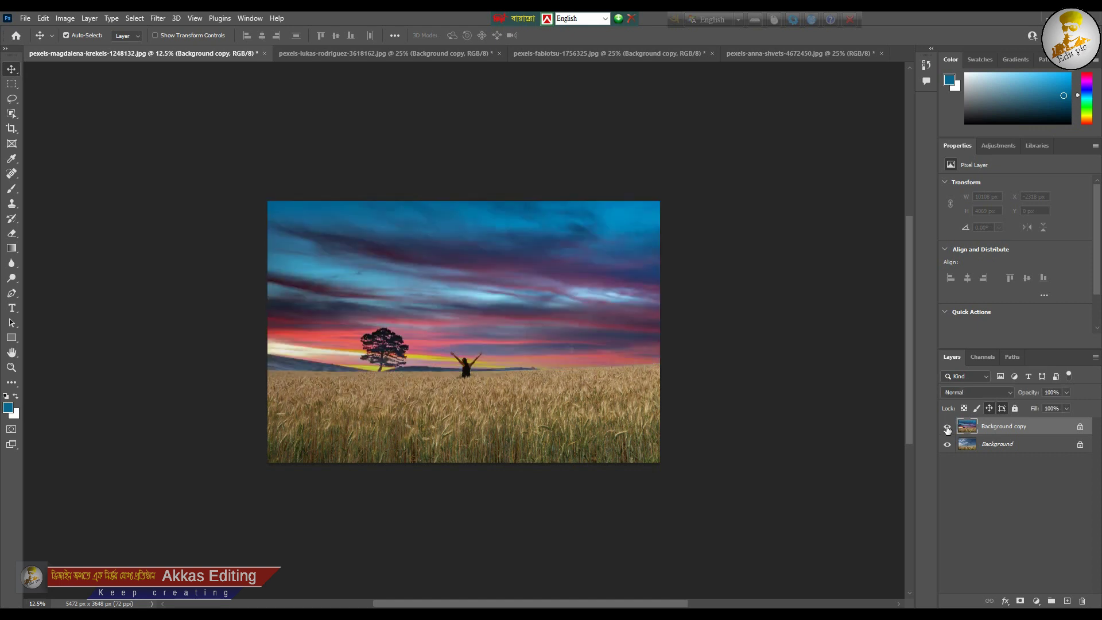
left_click(948, 427)
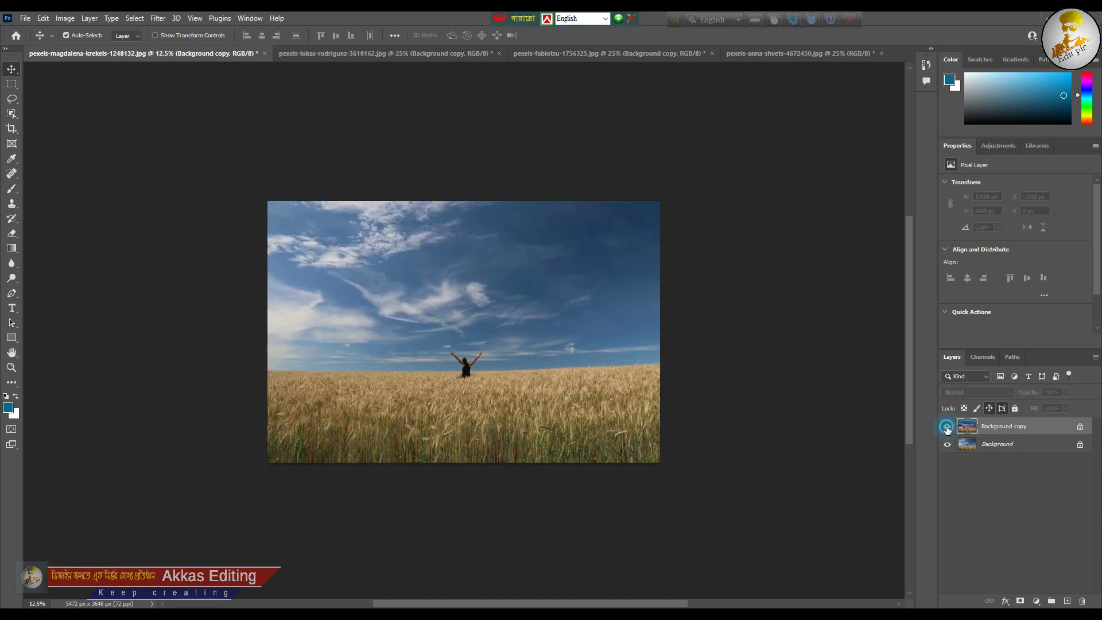
left_click(948, 427)
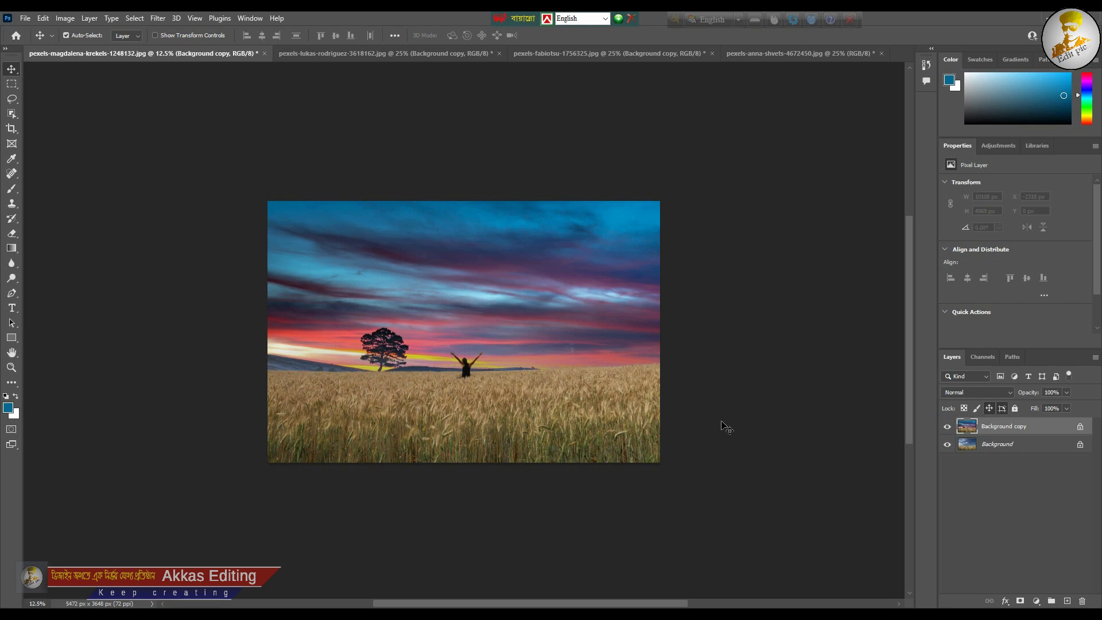